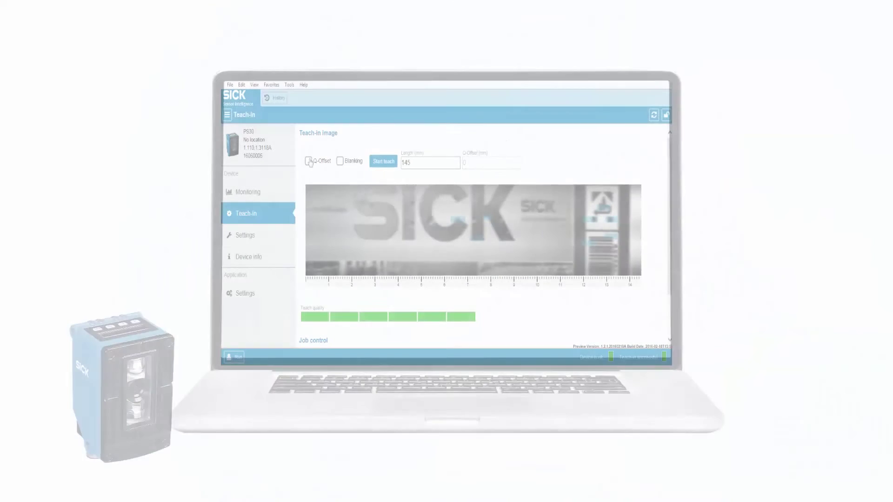
# Enable Q-Offset on the Teach-In image, toggling Blanking on and back off
pyautogui.click(310, 161)
pyautogui.click(341, 162)
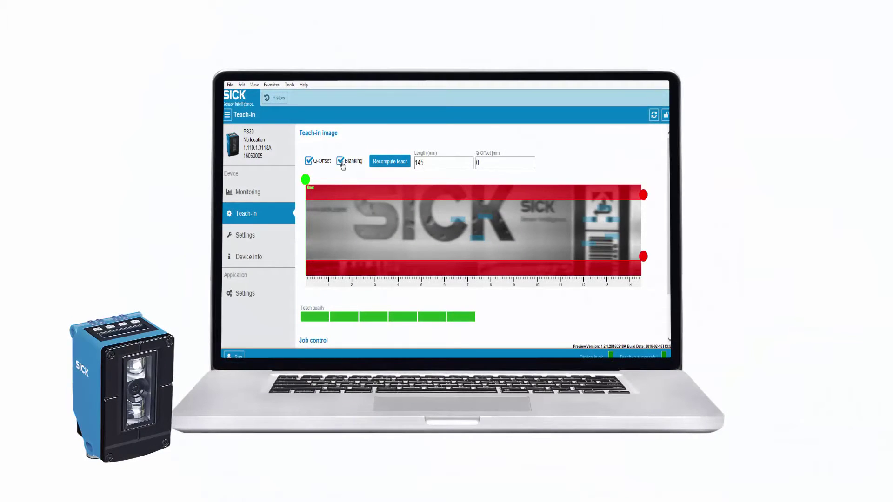
pyautogui.click(341, 163)
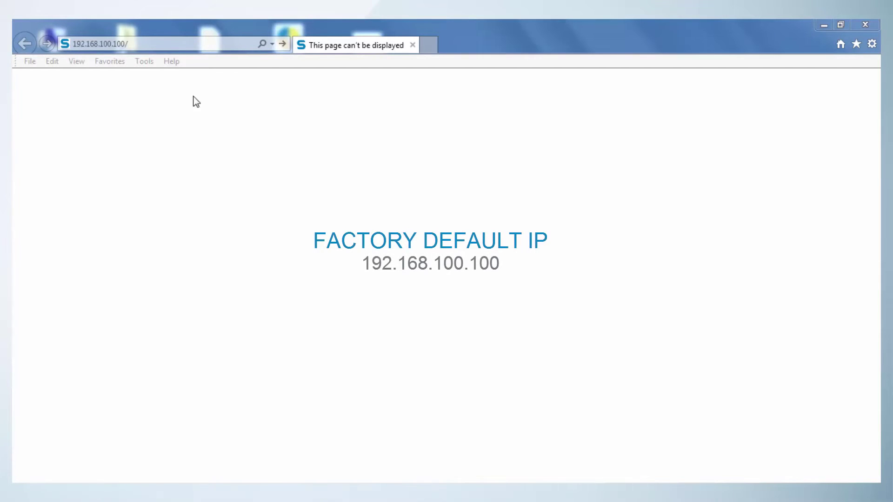
# Load SOPAS Air by entering 192.168.100.100 in Internet Explorer's address bar
pyautogui.click(152, 43)
pyautogui.click(153, 43)
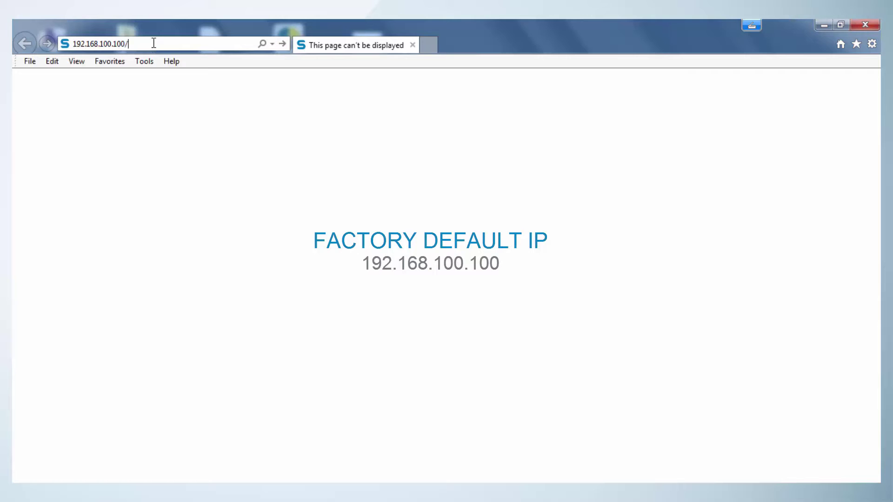
pyautogui.press('Return')
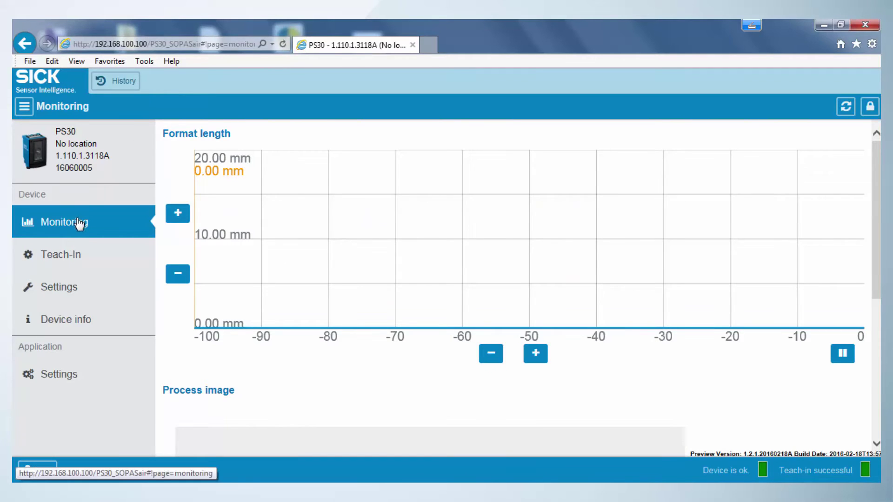
# Go to the Teach-In page from the left sidebar
pyautogui.click(69, 253)
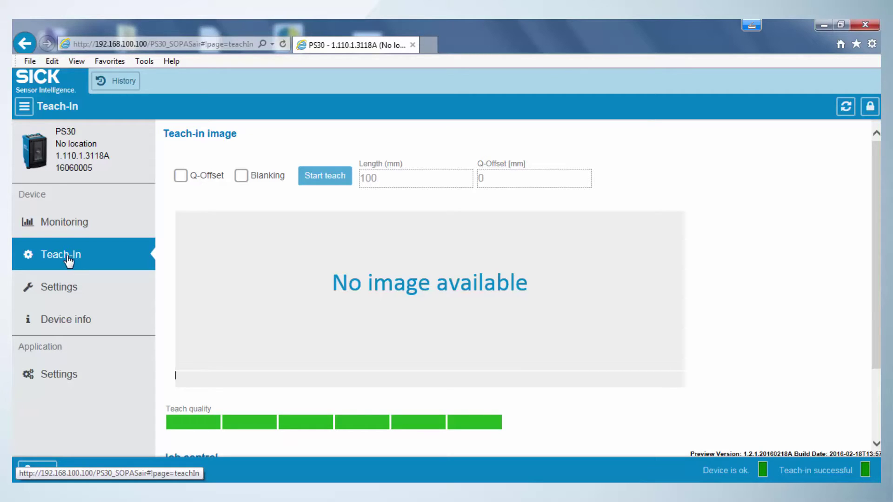
# Unlock the device, set the label length to 145 mm, and start the teach-in
pyautogui.click(870, 112)
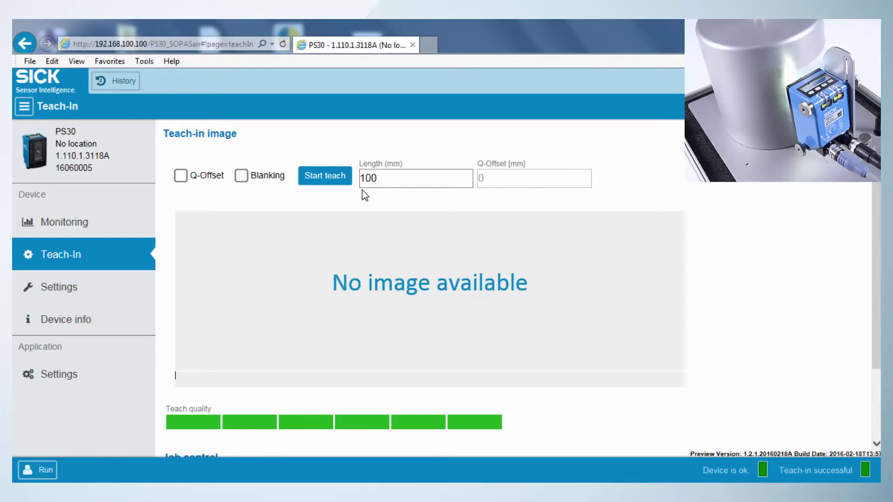
pyautogui.moveTo(379, 177); pyautogui.dragTo(342, 173)
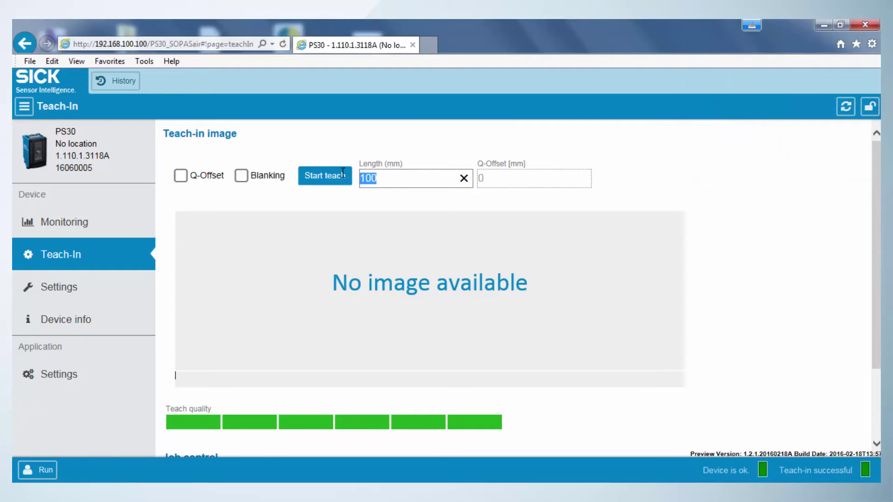
pyautogui.write('145')
pyautogui.click(343, 175)
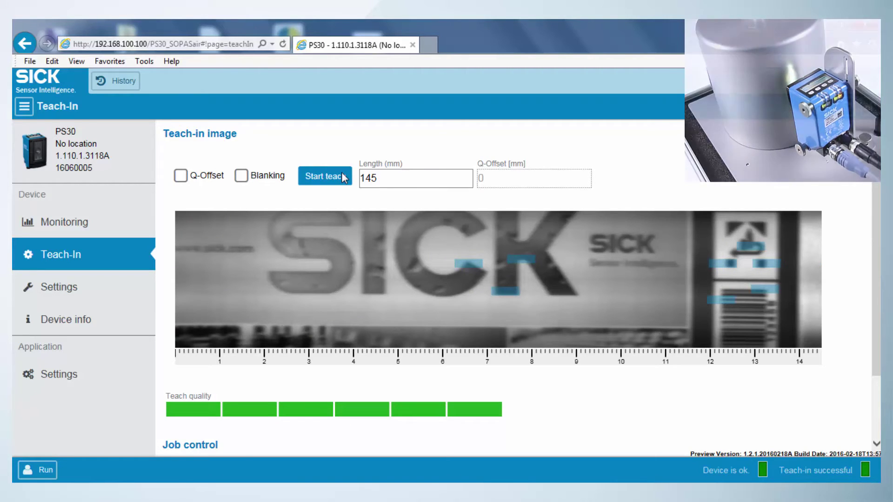
# Turn on Q-Offset, leaving Blanking off, and place the offset marker at 20 mm
pyautogui.click(181, 176)
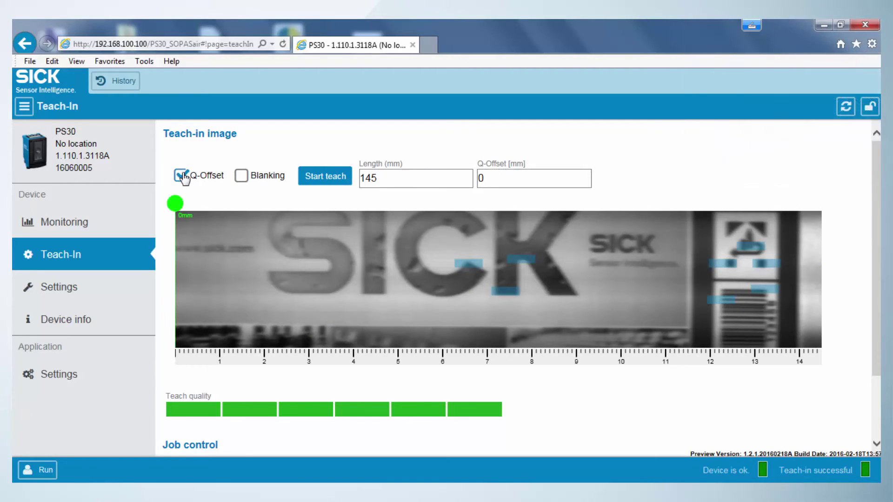
pyautogui.click(242, 176)
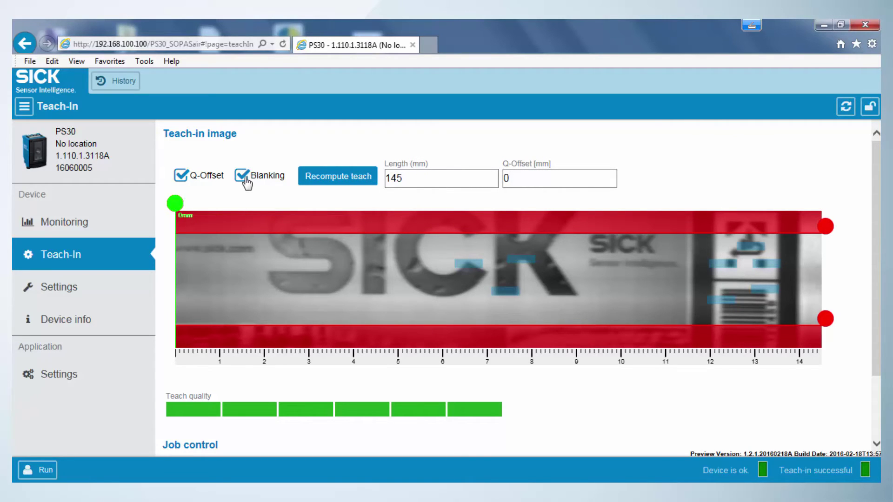
pyautogui.click(241, 176)
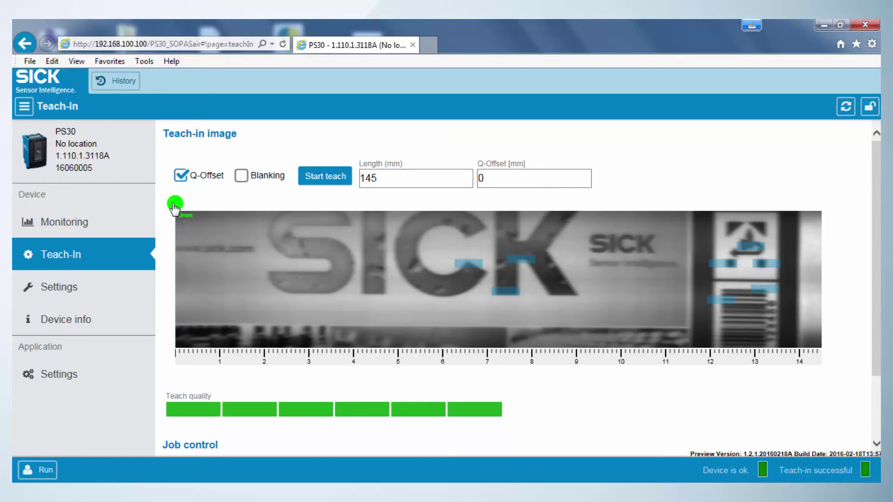
pyautogui.moveTo(175, 207)
pyautogui.mouseDown()
pyautogui.moveTo(291, 196)
pyautogui.moveTo(237, 203)
pyautogui.mouseUp()
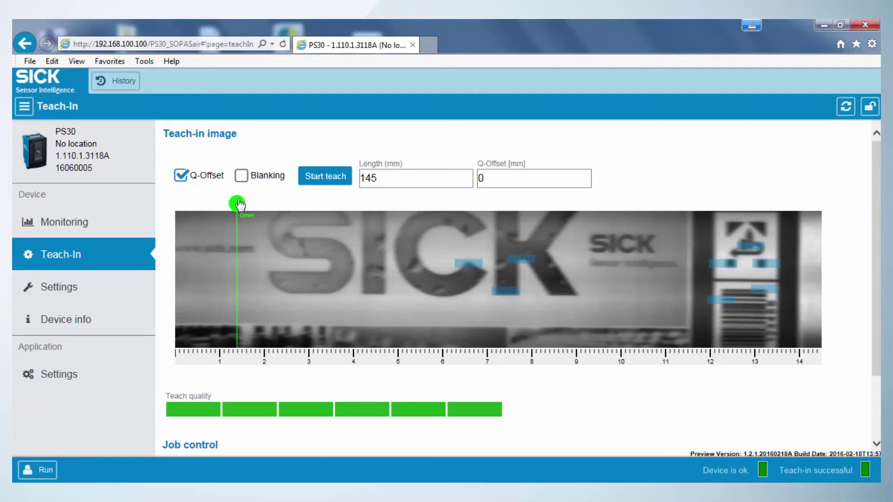
pyautogui.moveTo(238, 203)
pyautogui.mouseDown()
pyautogui.moveTo(501, 198)
pyautogui.moveTo(263, 204)
pyautogui.mouseUp()
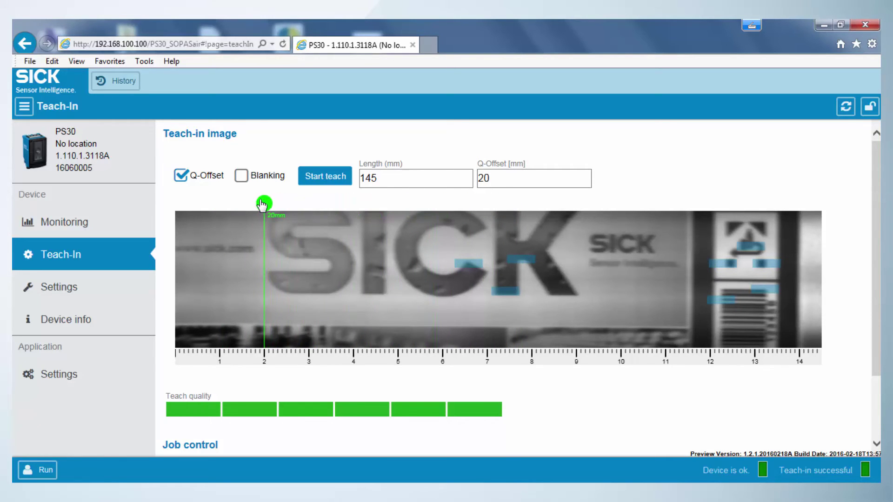
# Swap Q-Offset for Blanking, add 20–40 mm and 60–90 mm zones, and widen the top and bottom bands
pyautogui.click(241, 177)
pyautogui.click(183, 176)
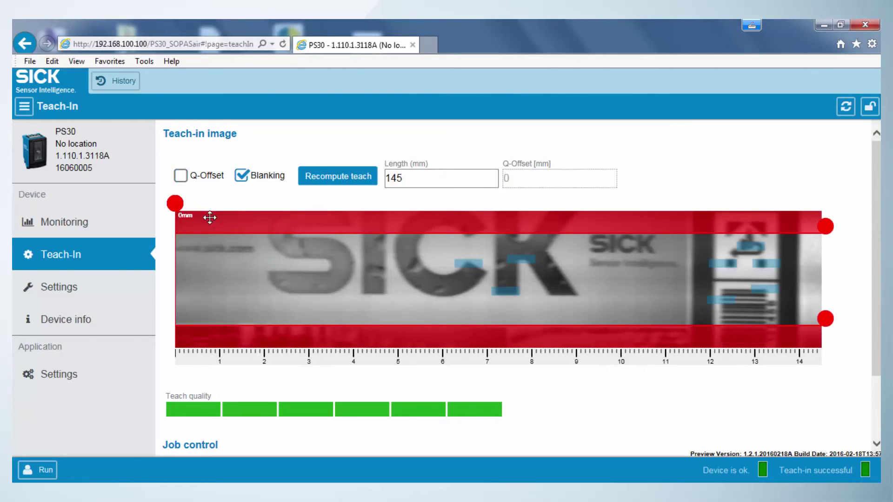
pyautogui.moveTo(175, 203); pyautogui.dragTo(353, 203)
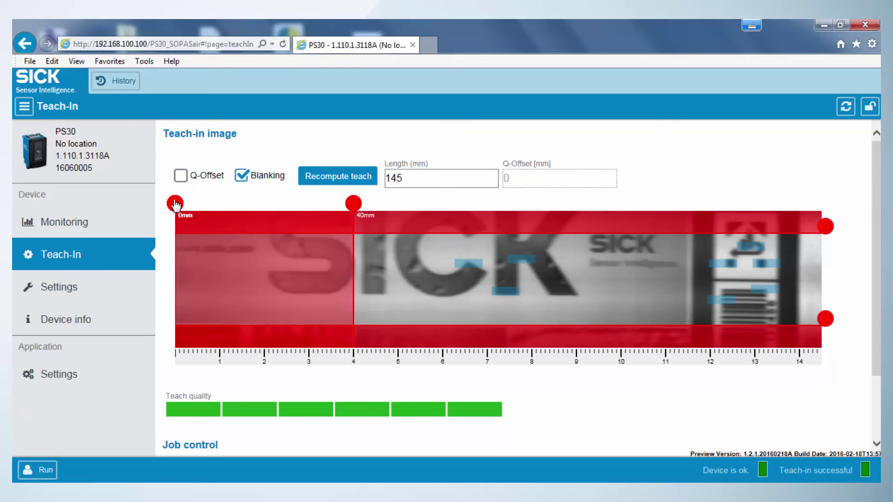
pyautogui.moveTo(175, 203); pyautogui.dragTo(264, 203)
pyautogui.moveTo(175, 203)
pyautogui.mouseDown()
pyautogui.moveTo(492, 203)
pyautogui.moveTo(591, 188)
pyautogui.moveTo(576, 190)
pyautogui.mouseUp()
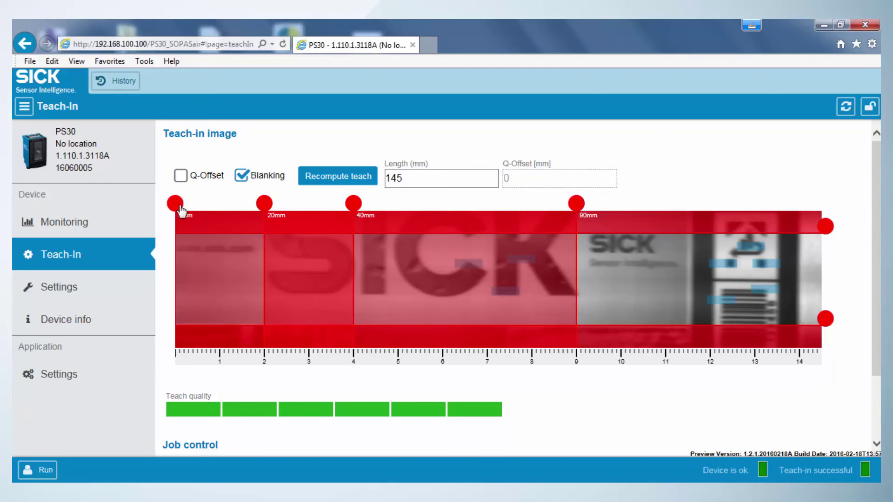
pyautogui.moveTo(176, 204); pyautogui.dragTo(461, 197)
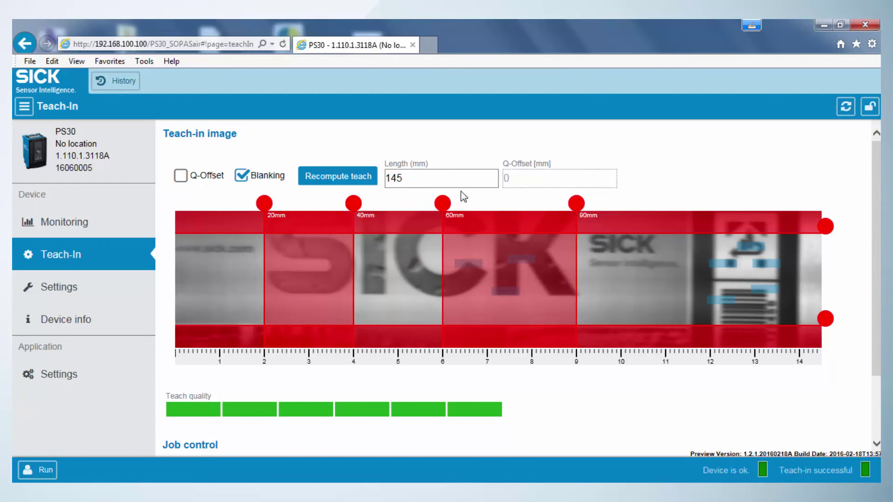
pyautogui.moveTo(825, 226); pyautogui.dragTo(825, 235)
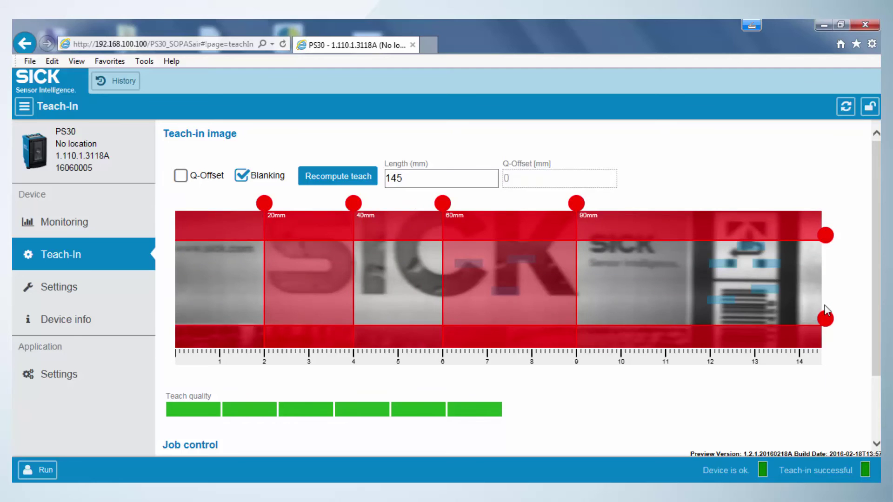
pyautogui.moveTo(825, 319)
pyautogui.mouseDown()
pyautogui.moveTo(826, 328)
pyautogui.moveTo(828, 311)
pyautogui.mouseUp()
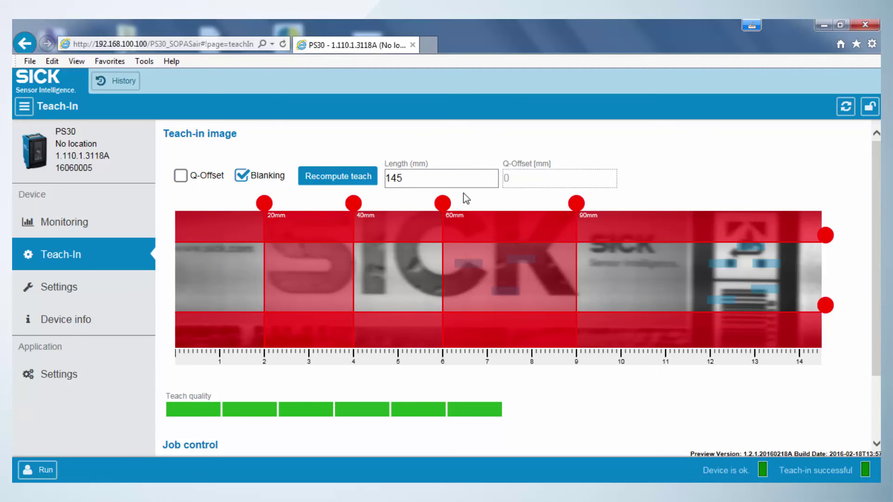
# Recompute the teach with the blanking zones applied
pyautogui.click(359, 180)
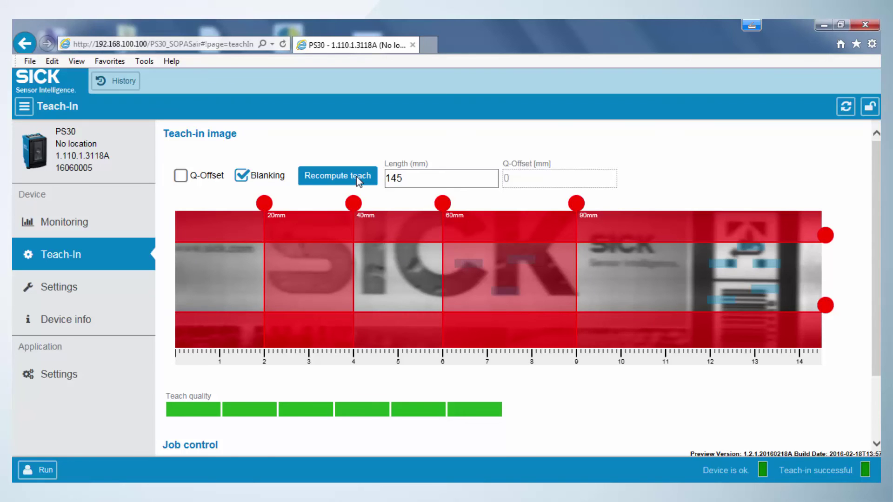